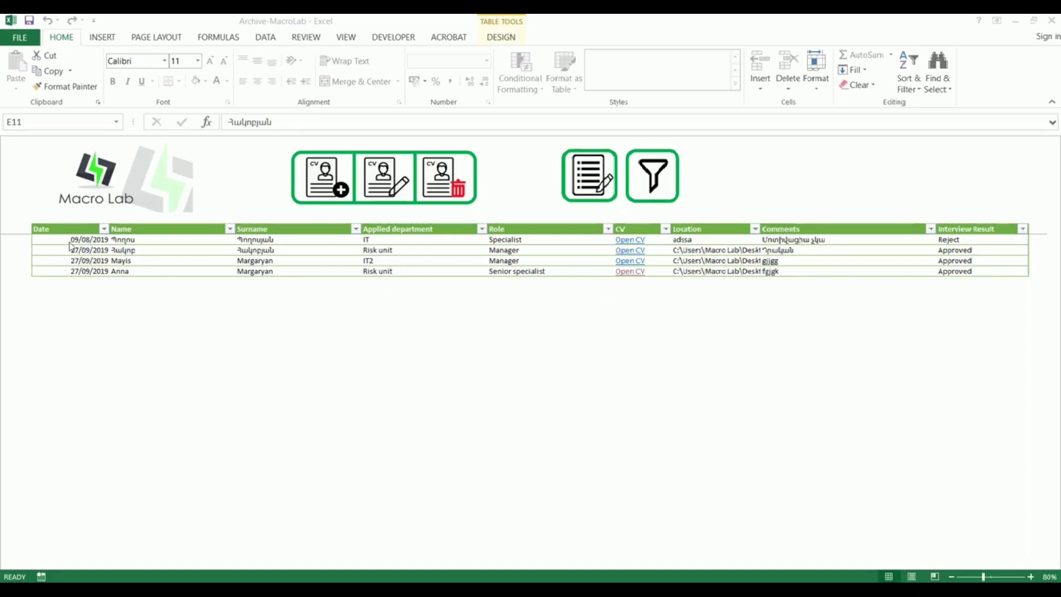
Step: Try editing cells directly on the protected sheet and dismiss the protection warnings
click(457, 363)
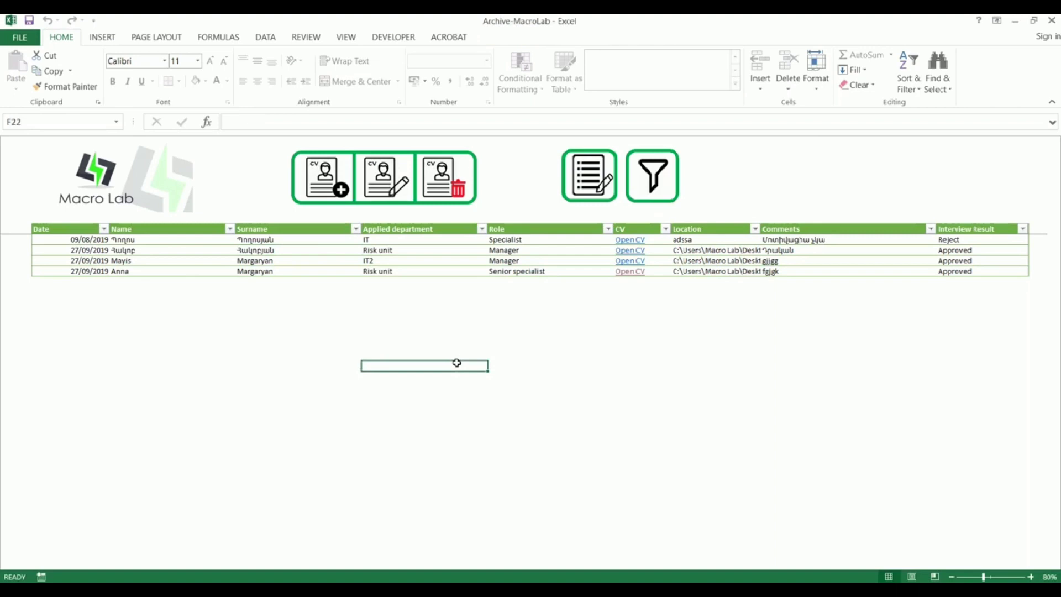
double_click(456, 363)
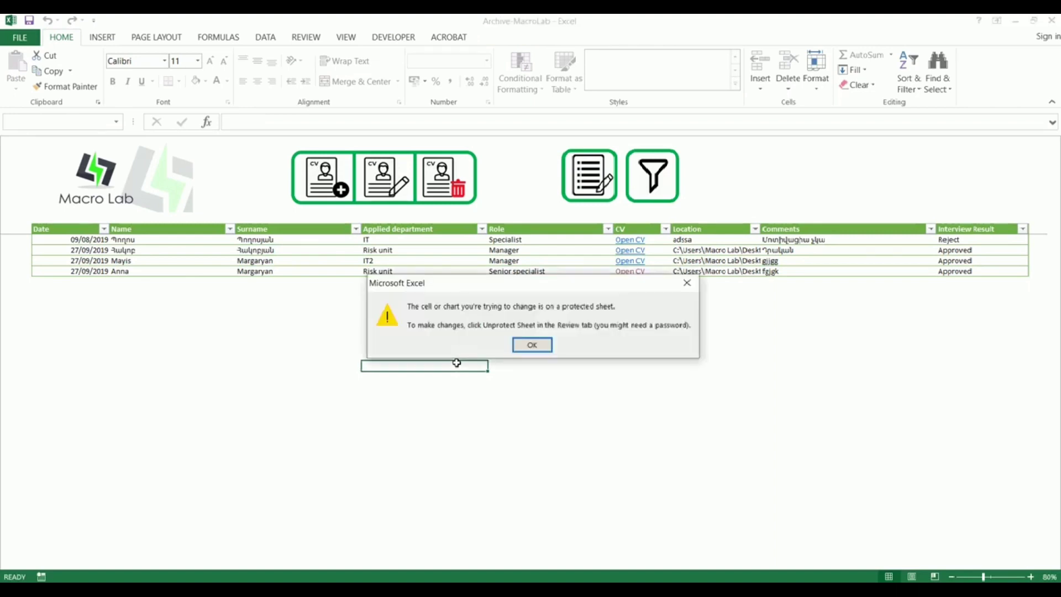
click(533, 346)
click(257, 273)
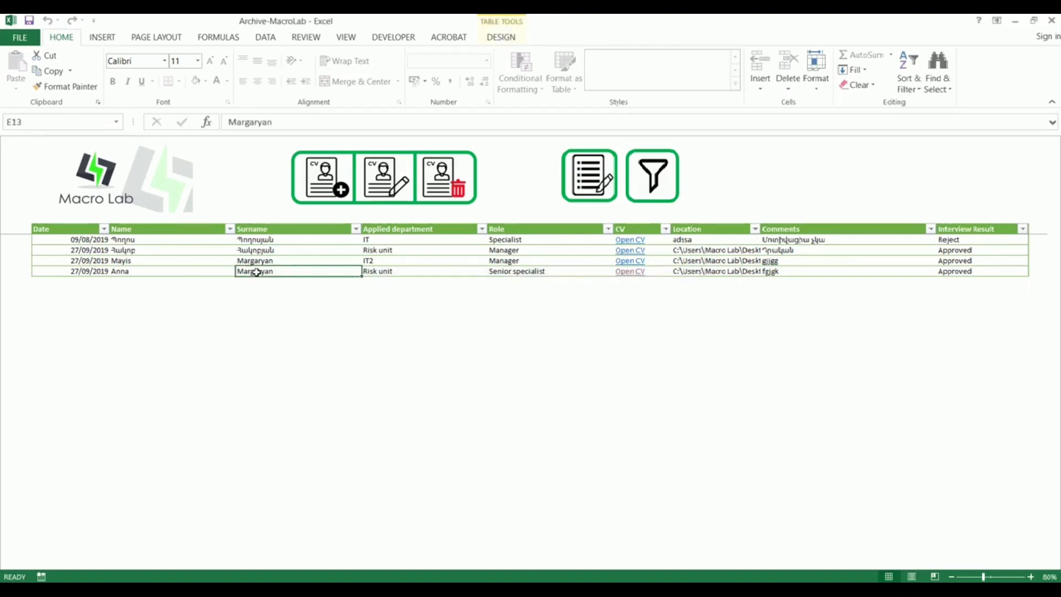
double_click(256, 272)
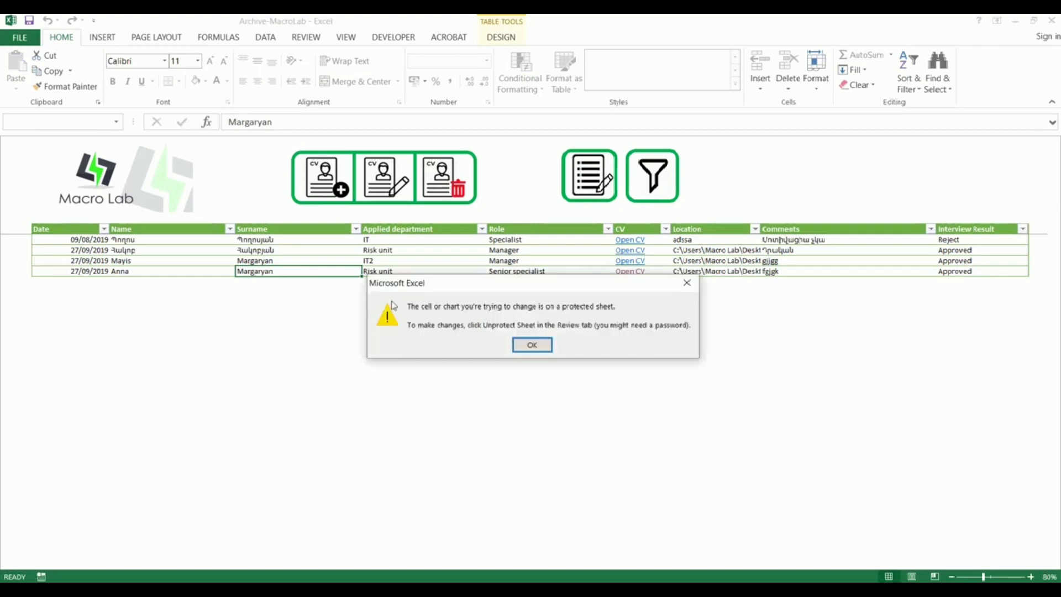
click(688, 283)
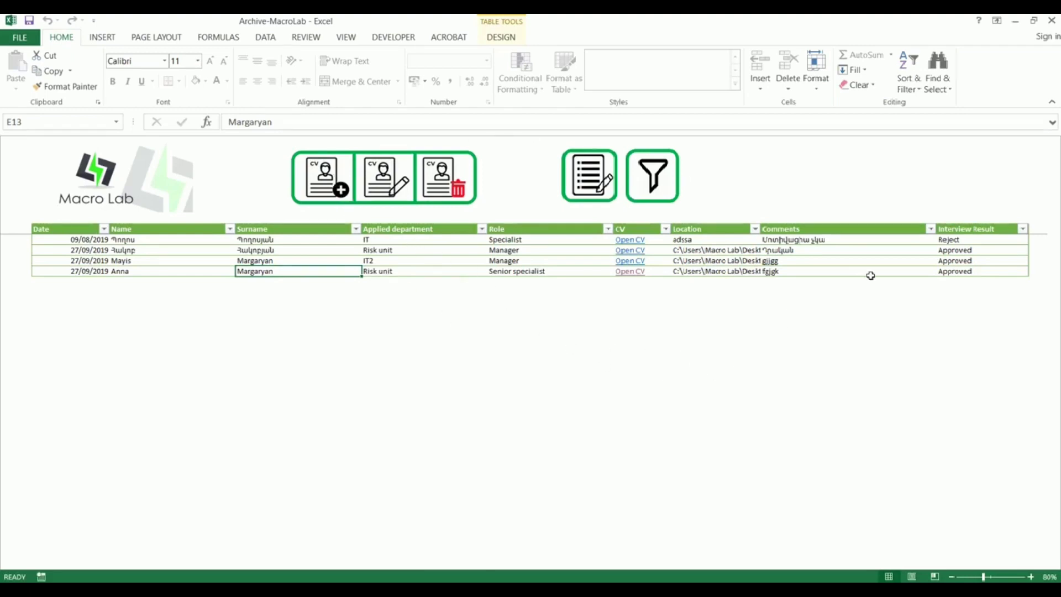
Step: Start a new interview record dated 27/09/2019 with the candidate's first name and surname
click(341, 174)
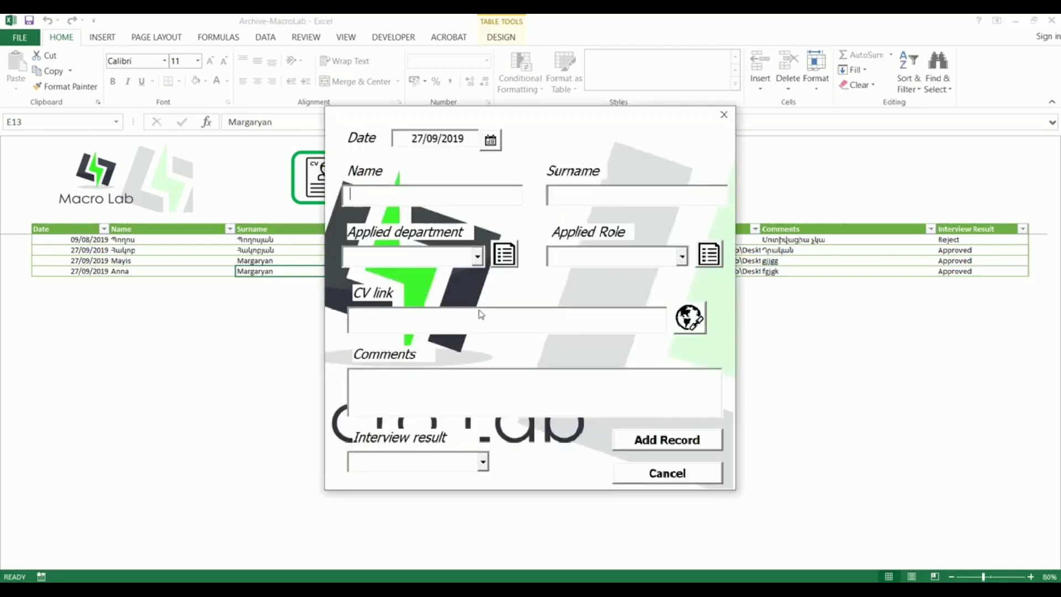
click(490, 141)
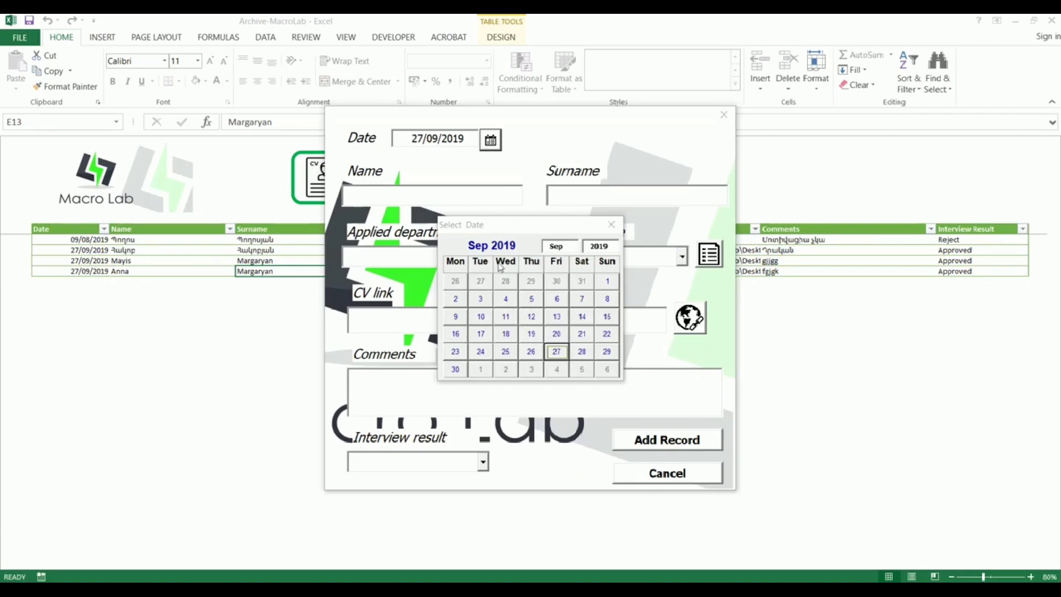
drag(558, 225, 648, 229)
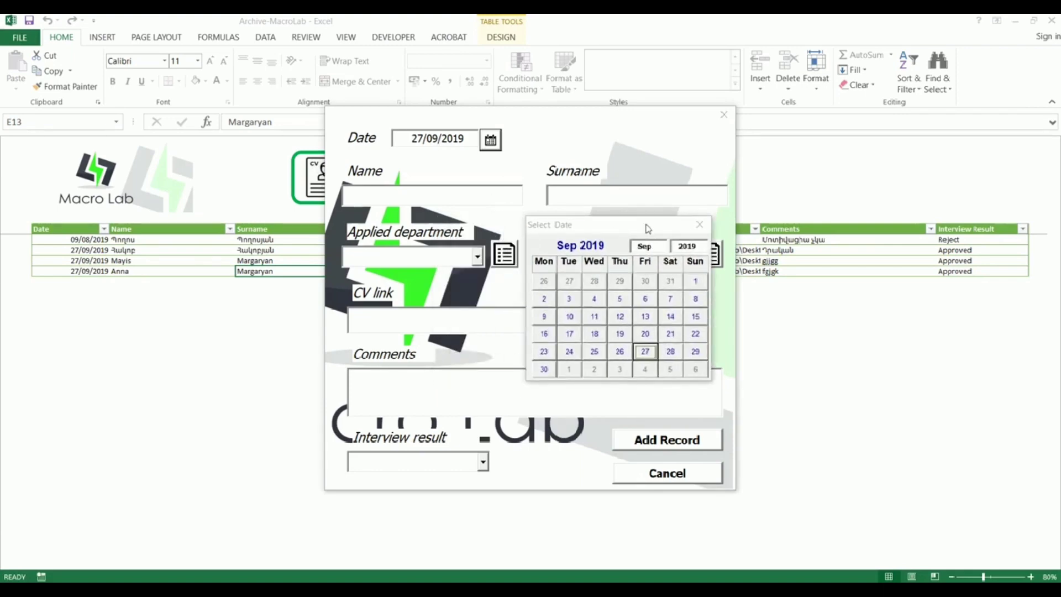
click(700, 224)
click(427, 195)
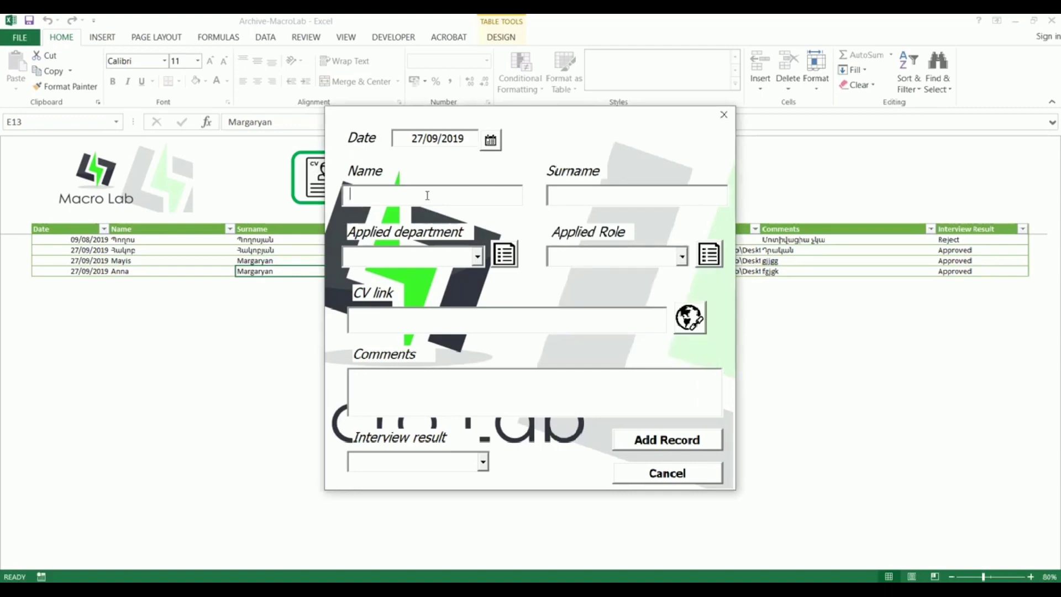
click(582, 197)
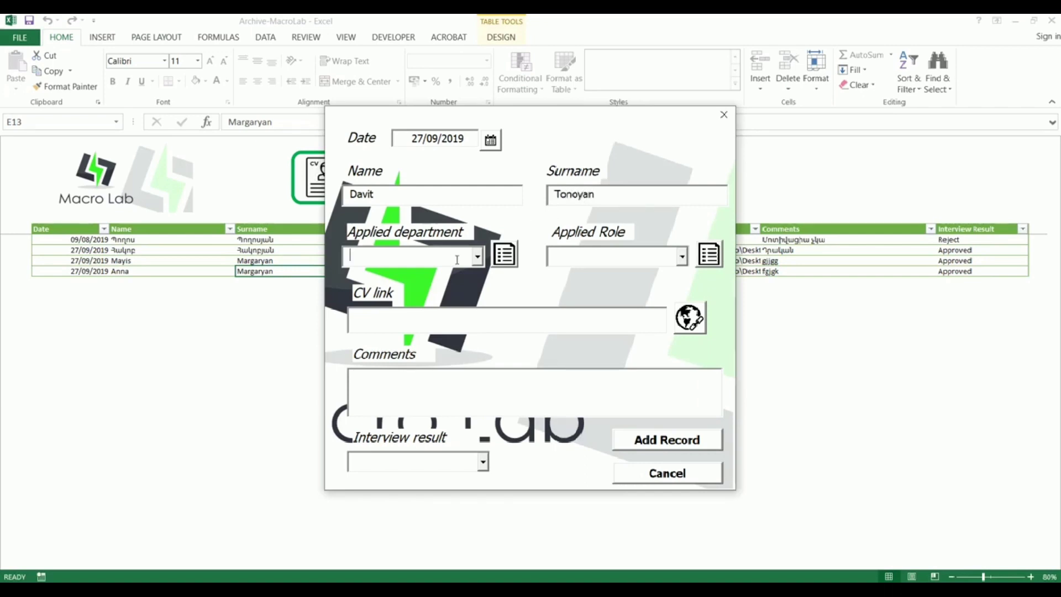
Step: Set the applied department to IT and the applied role to Specialist
click(477, 257)
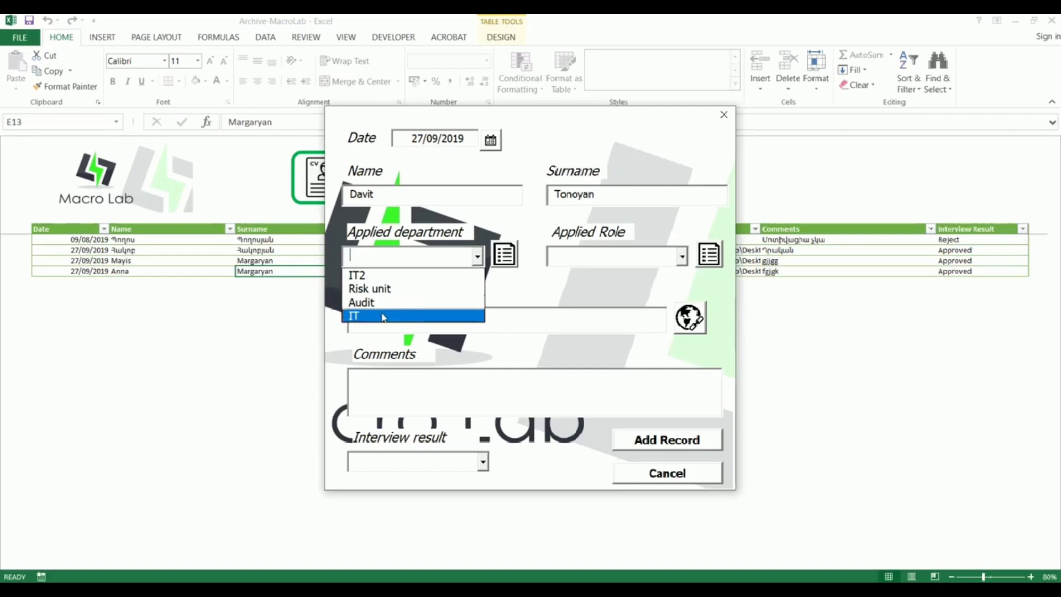
click(383, 317)
click(683, 256)
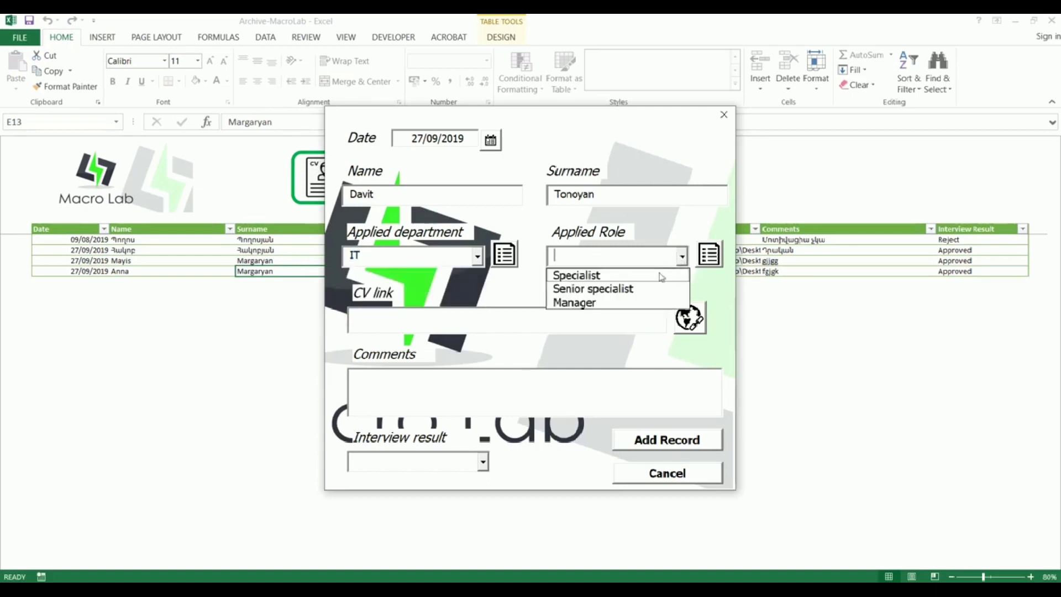
click(657, 276)
click(393, 318)
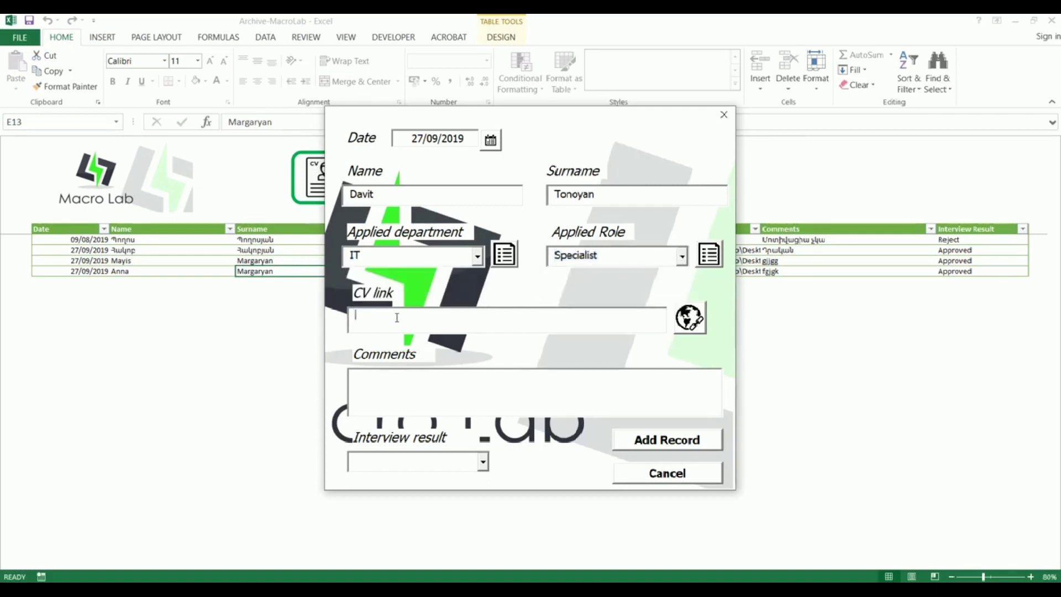
Step: Attach CV 1.docx from the Desktop as the candidate's CV
click(691, 319)
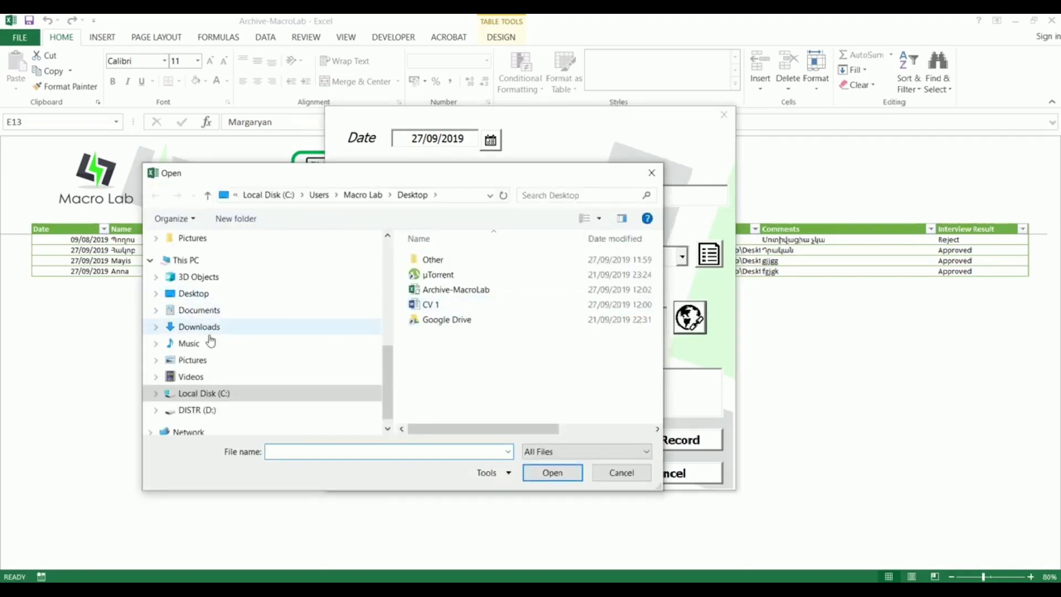
drag(389, 354, 392, 339)
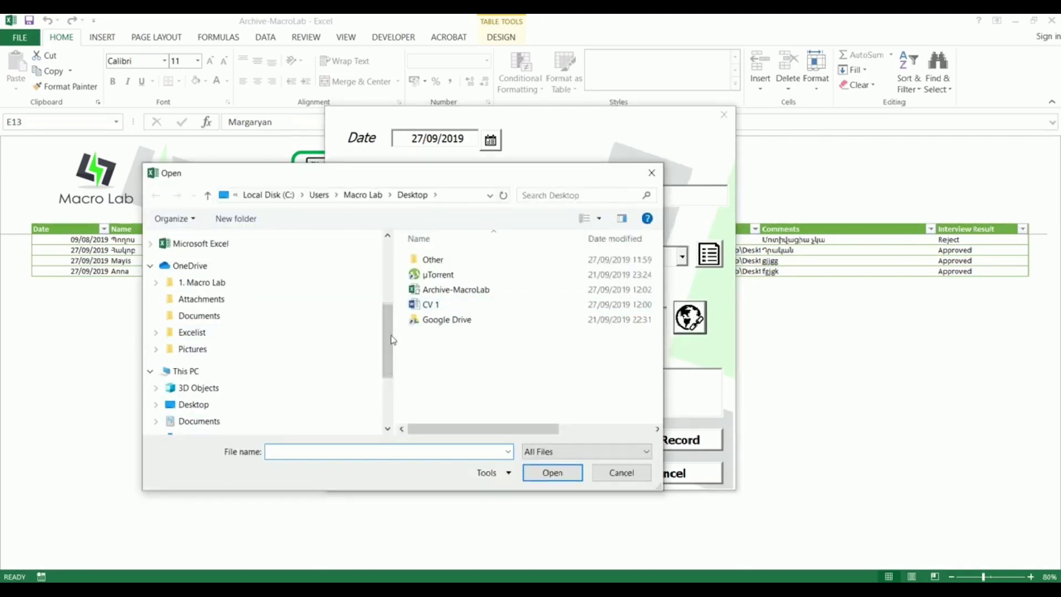
click(441, 309)
click(552, 473)
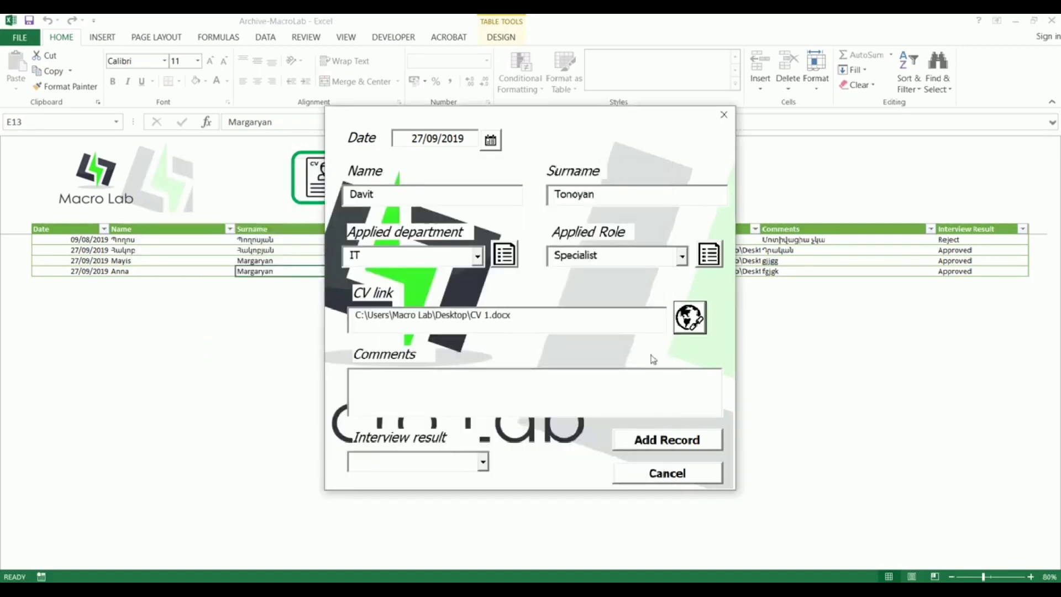
Step: Add comment 'sfasagf' and result Approved, save the record, and close the empty form
click(426, 403)
text(sfasagf)
click(483, 462)
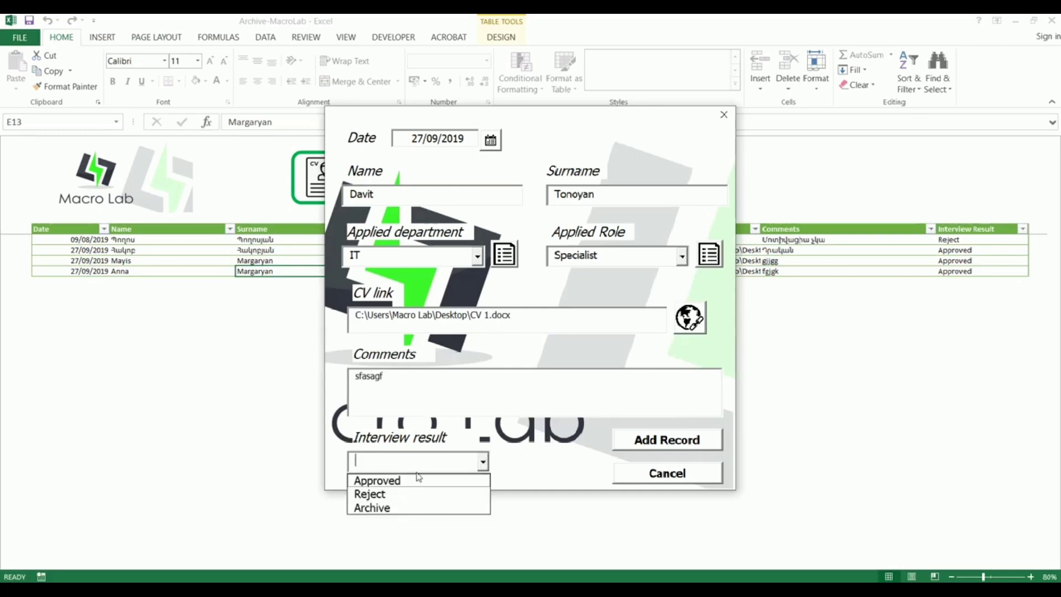
click(414, 483)
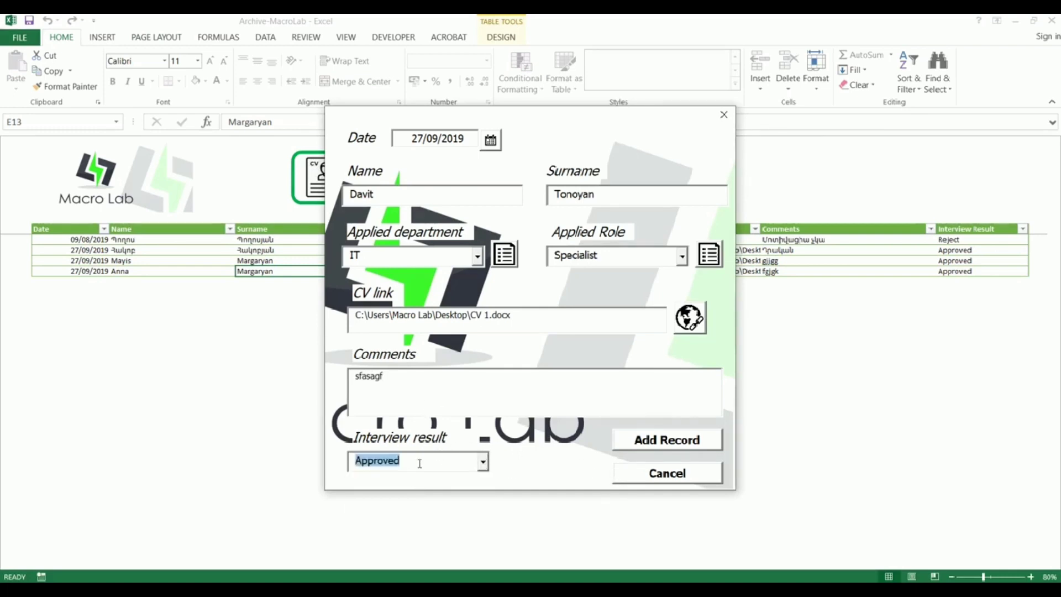
click(667, 442)
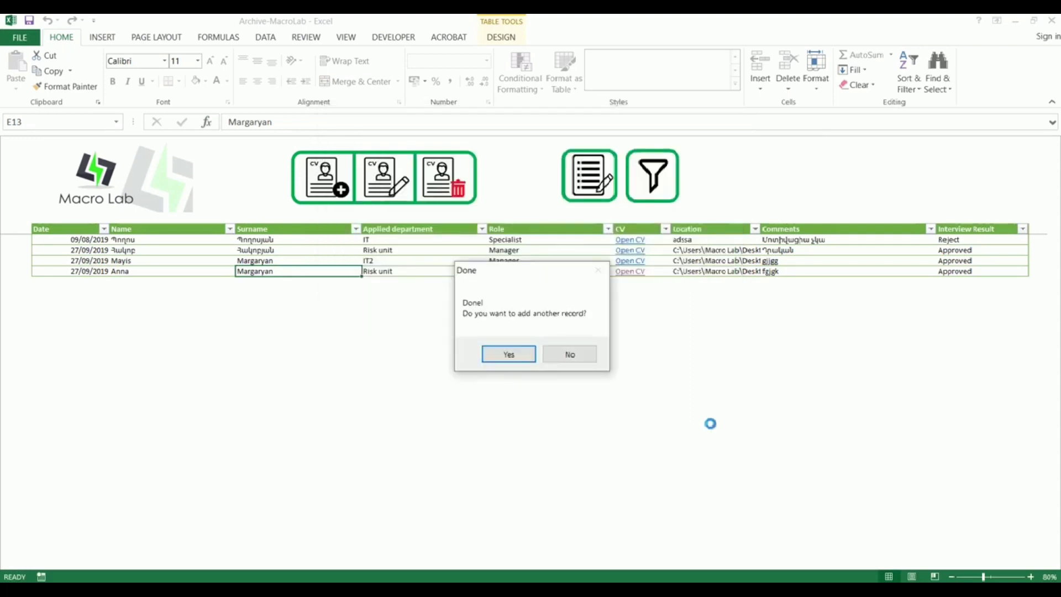
click(509, 354)
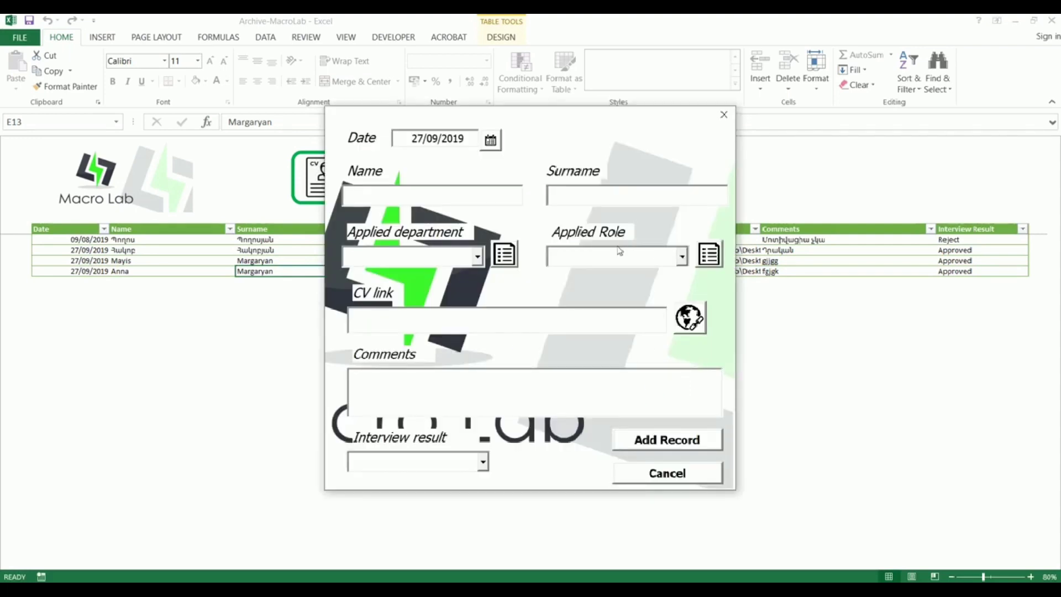
click(667, 474)
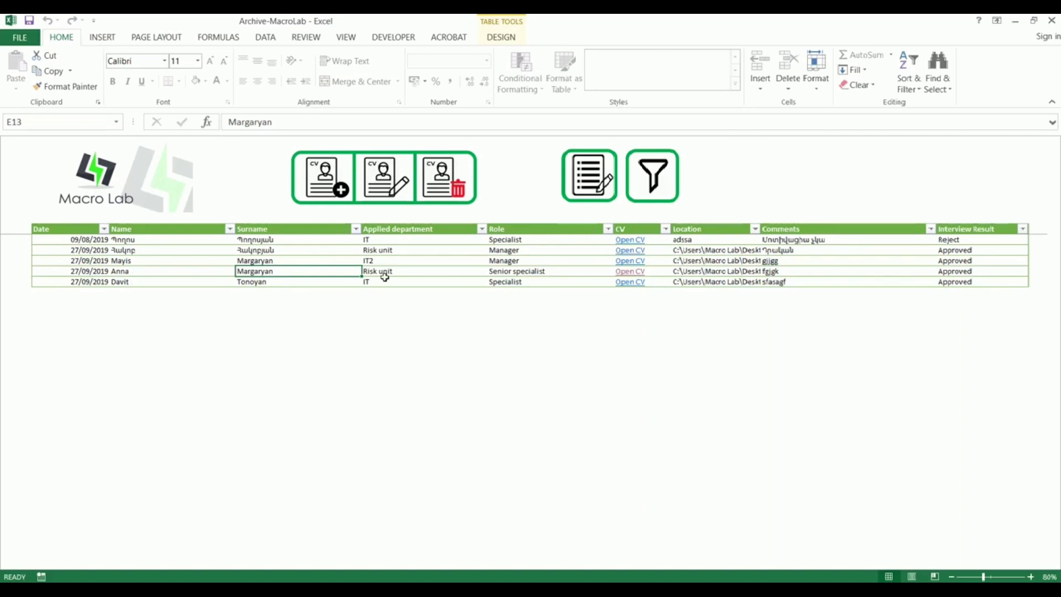
Step: Select the new Specialist row and follow its Open CV link
click(558, 283)
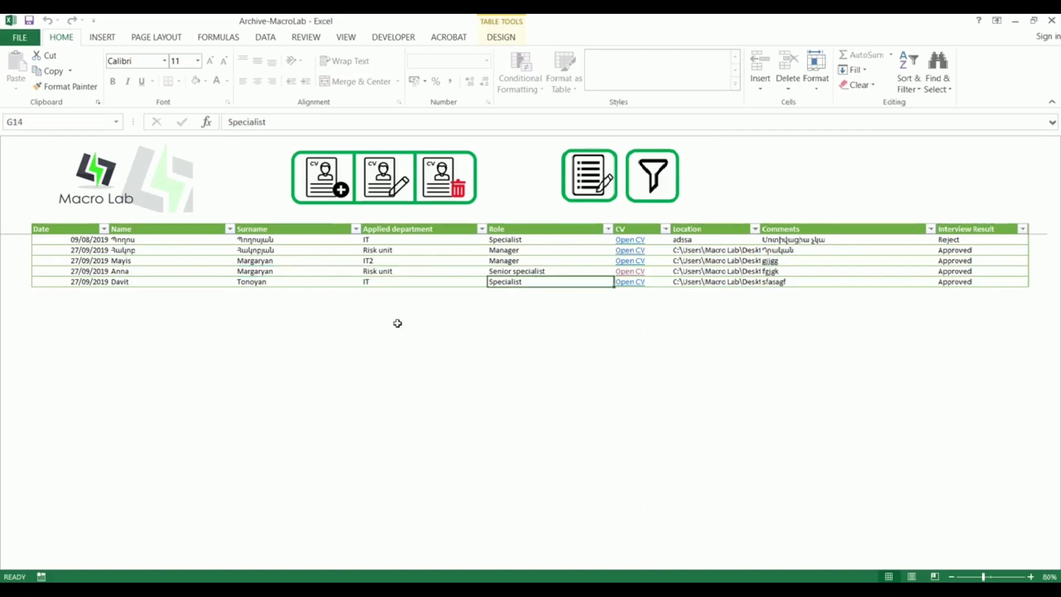
key(Right)
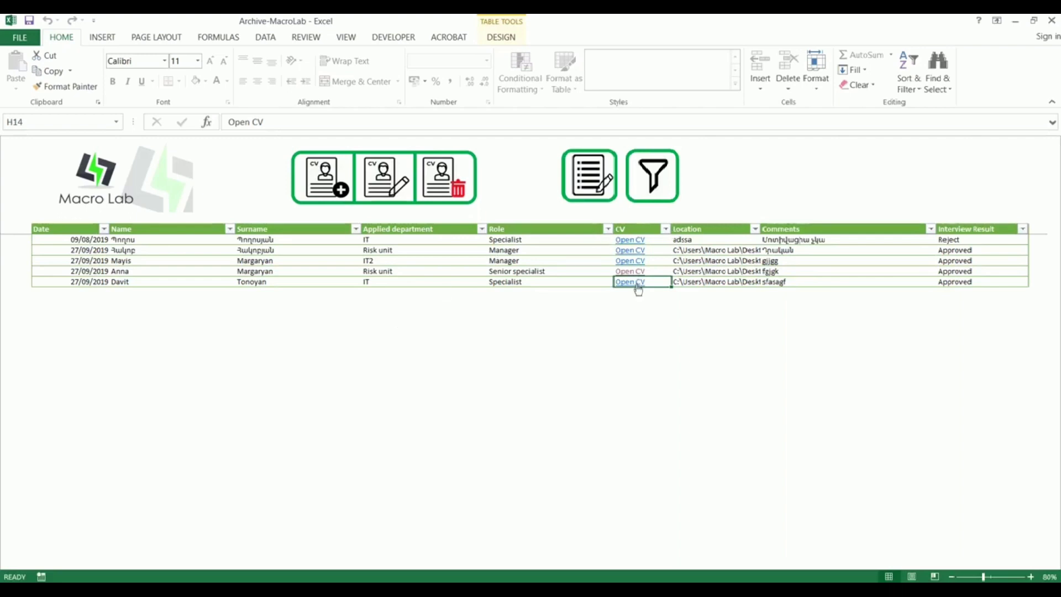
click(559, 281)
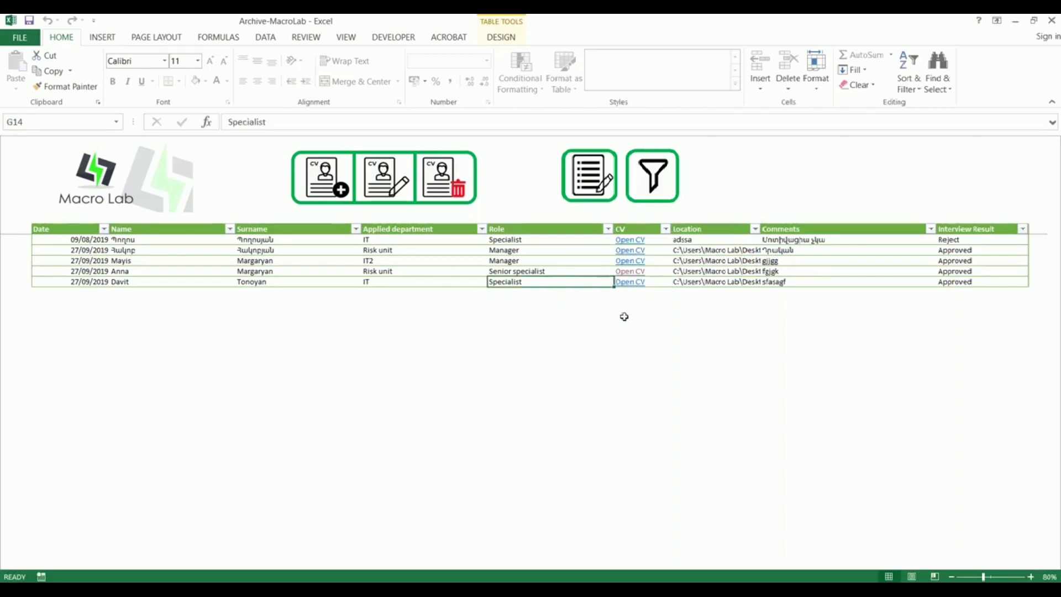
click(633, 282)
click(571, 369)
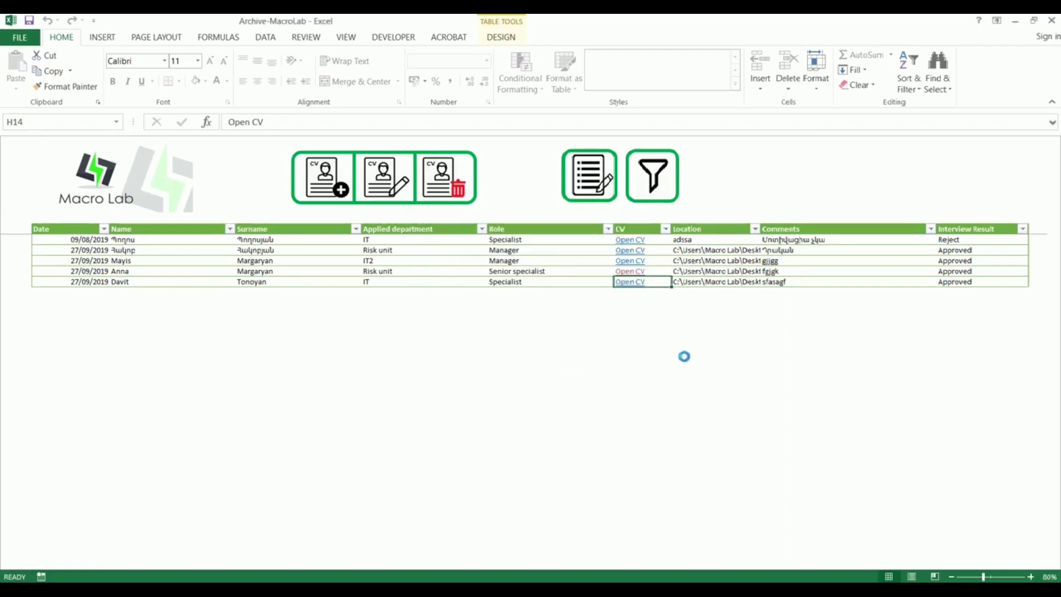
click(1052, 20)
click(312, 259)
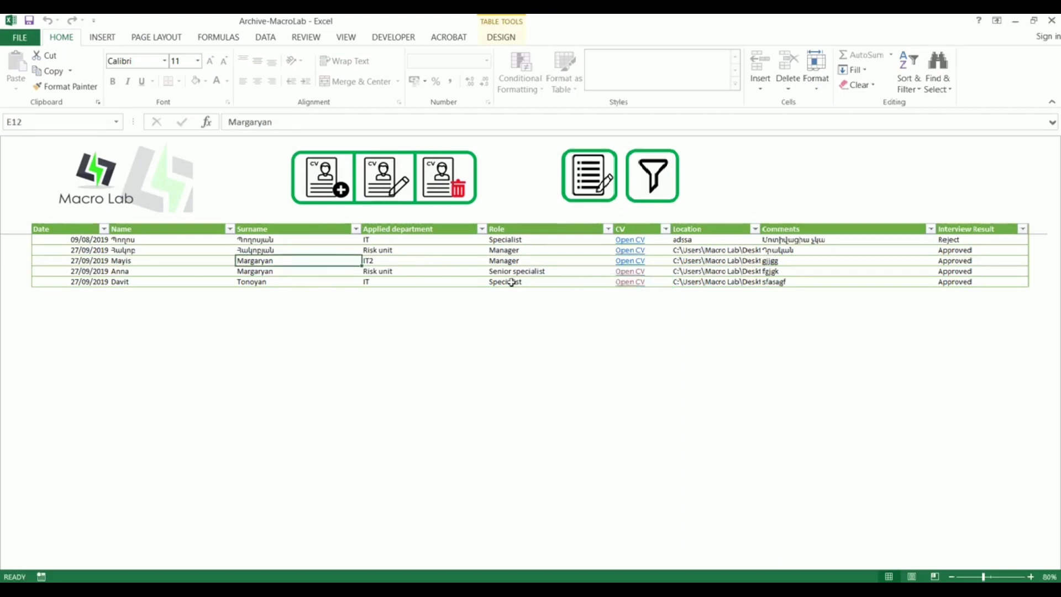
click(396, 250)
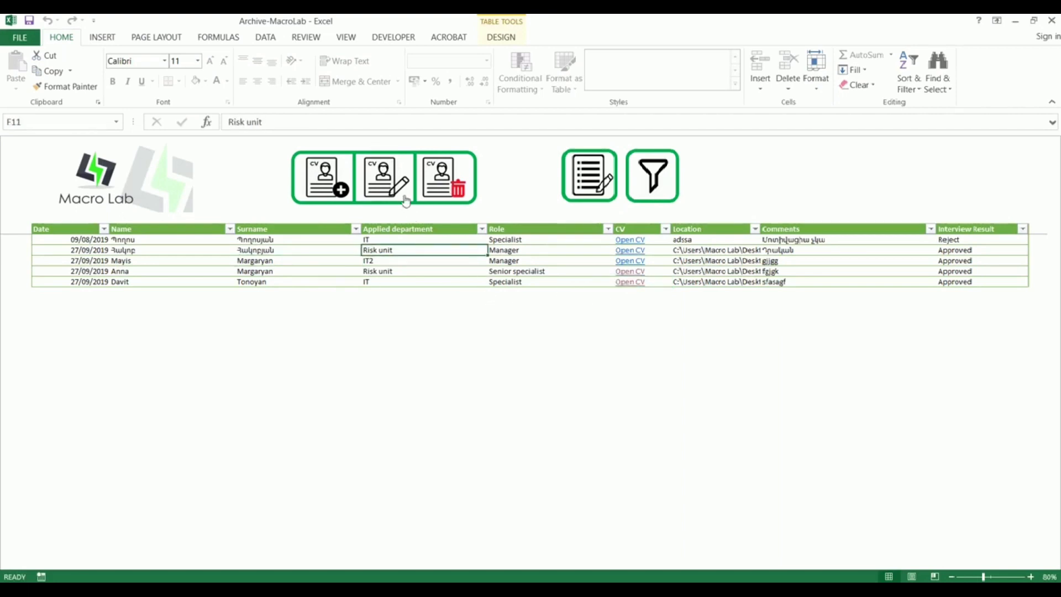
click(525, 250)
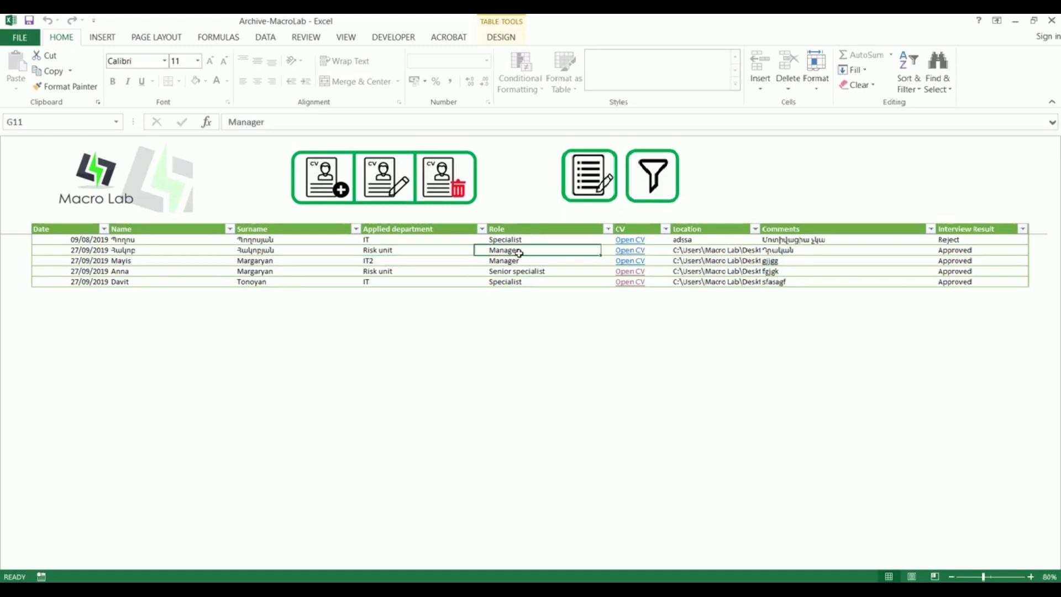
click(390, 177)
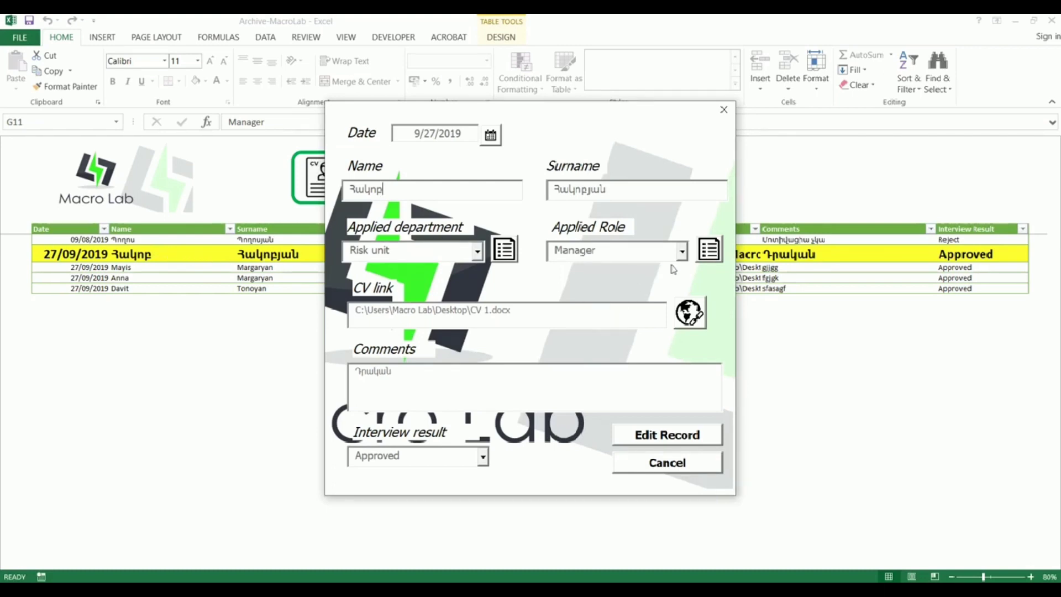
Step: Change the applied role to Senior specialist and save the edited record
click(683, 252)
click(640, 284)
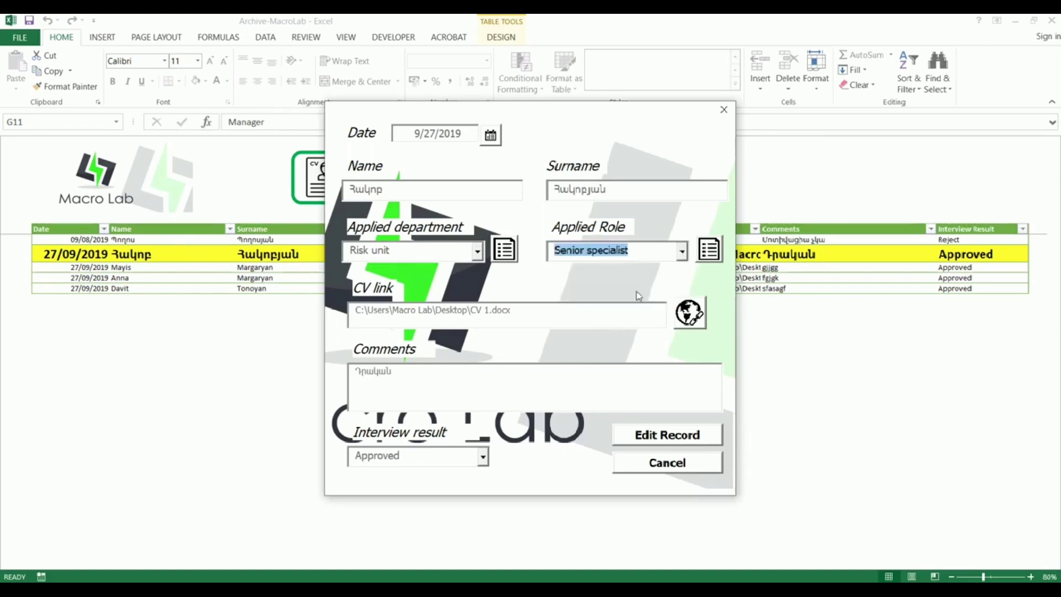
click(659, 442)
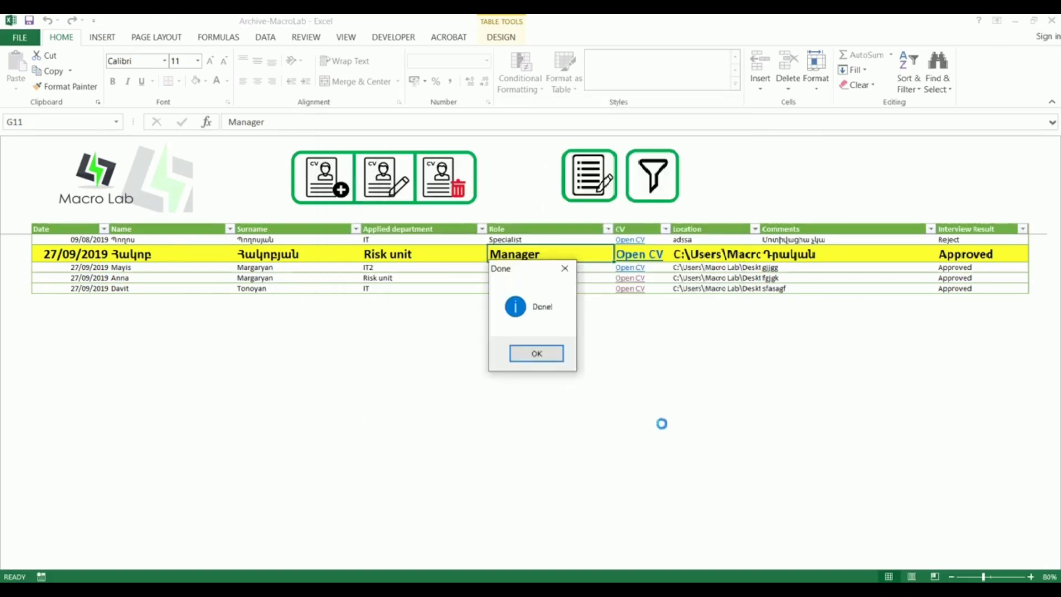
click(538, 354)
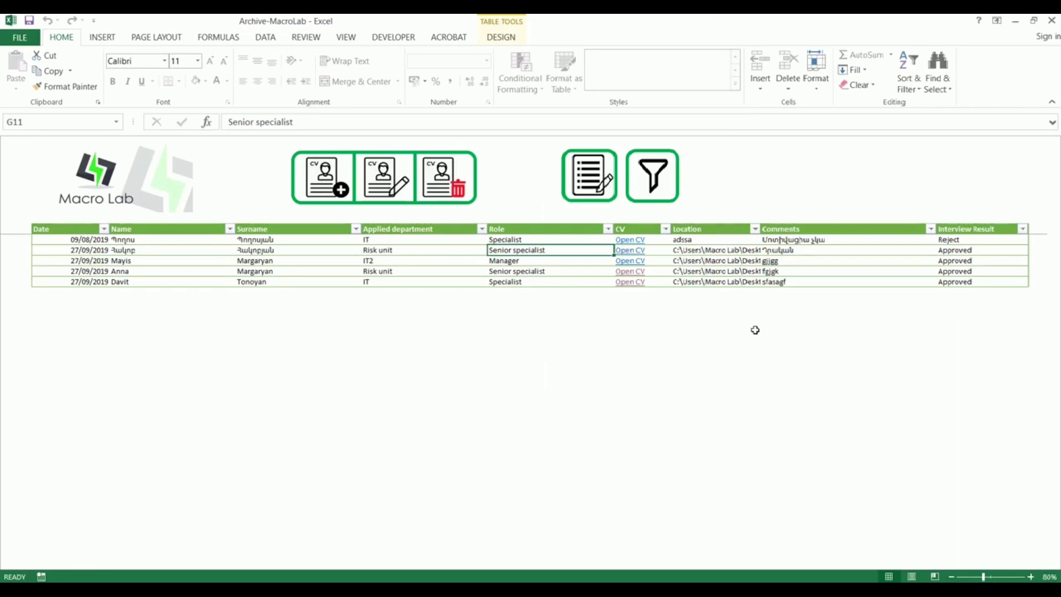
Step: Delete the fourth record (Risk unit, Senior specialist), then open the lists manager
click(200, 272)
click(440, 174)
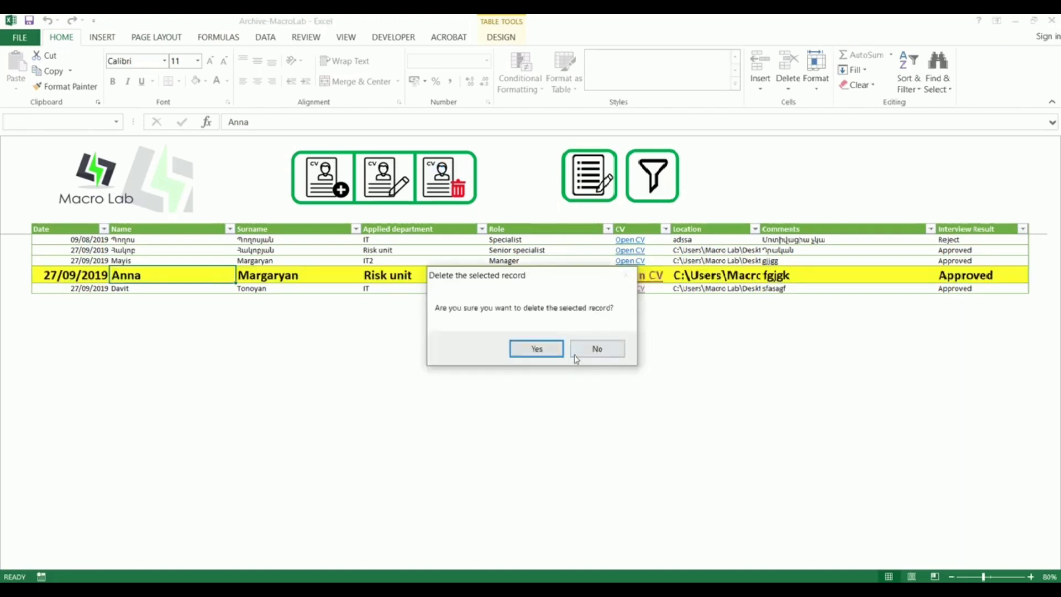
click(548, 350)
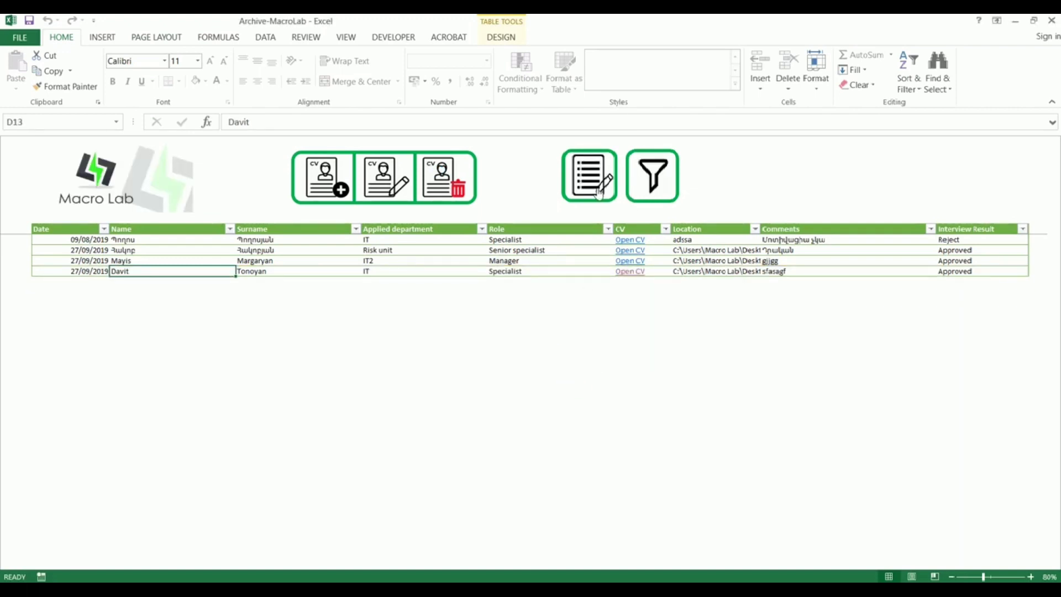
click(584, 178)
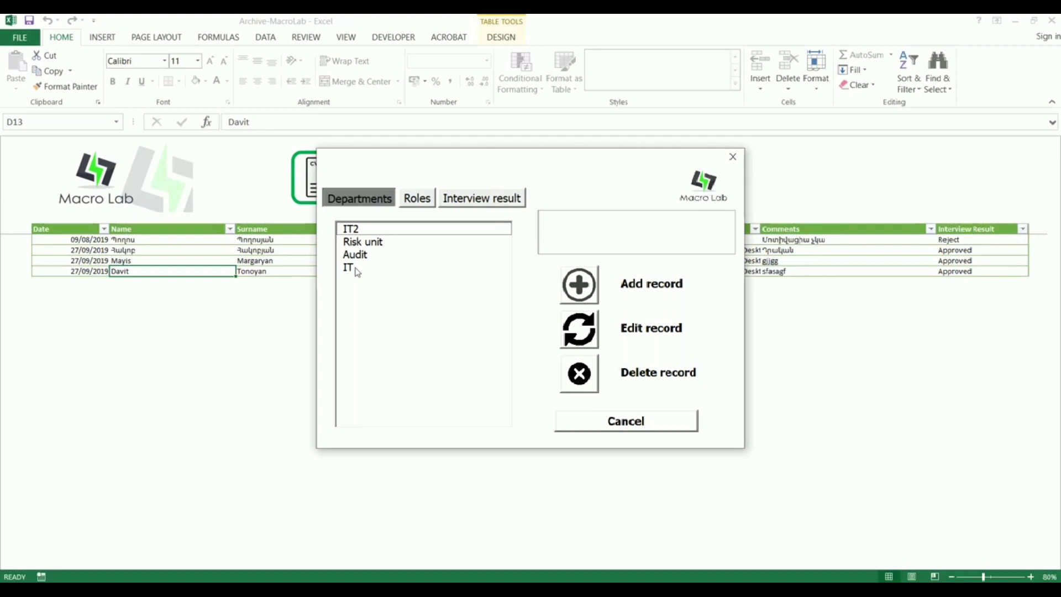
Step: Delete IT from the departments list, review the role and result lists, then close
click(350, 268)
click(581, 376)
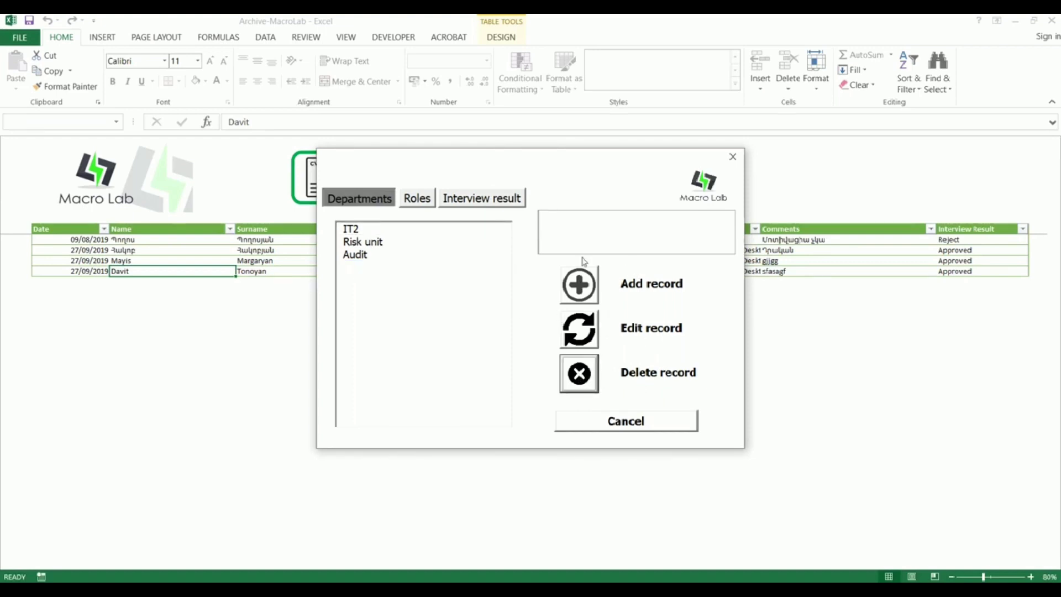
click(417, 199)
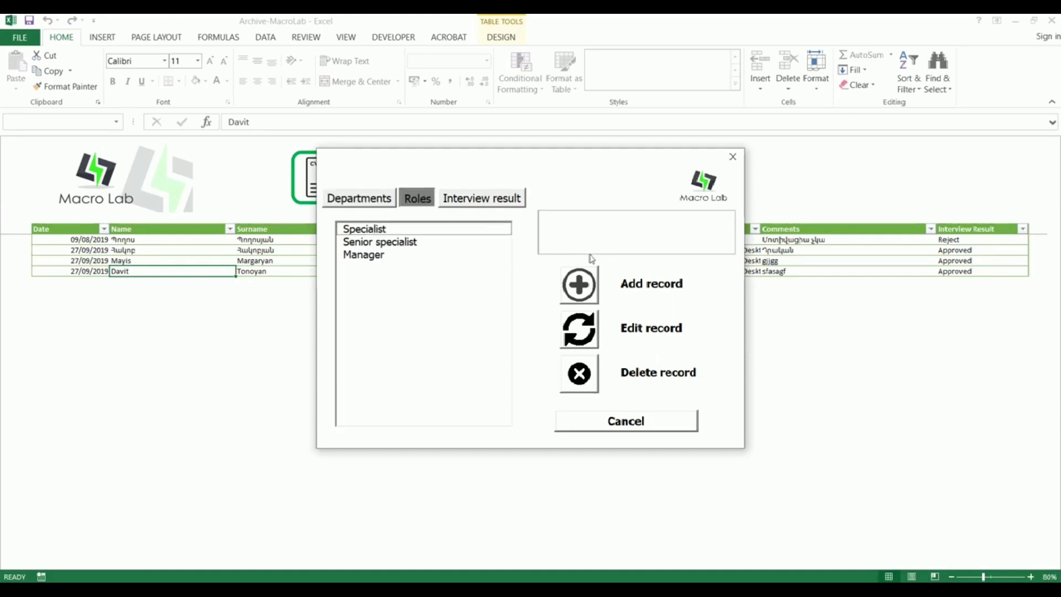
click(494, 199)
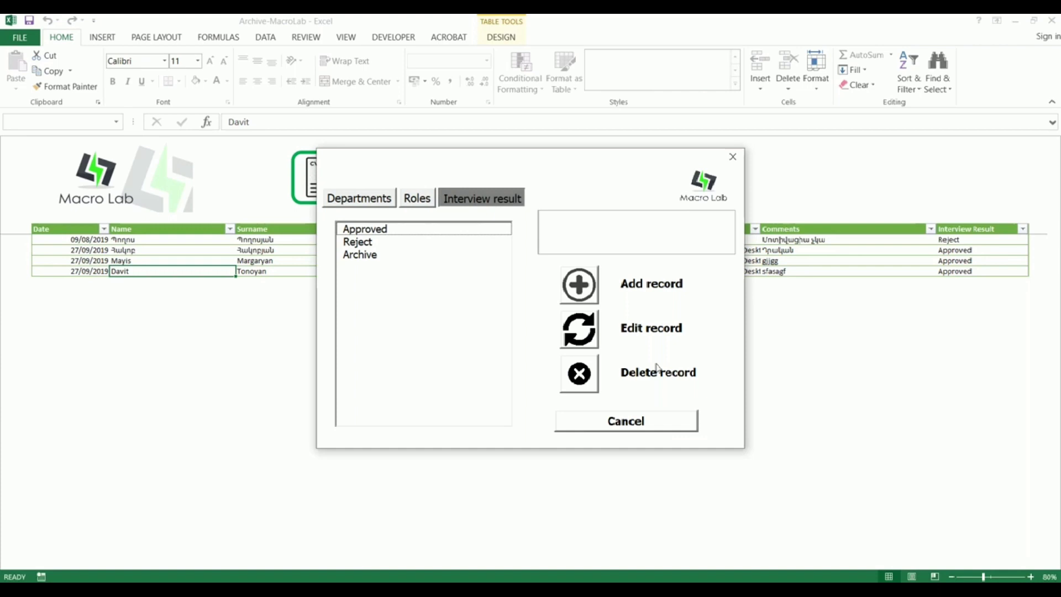
click(630, 423)
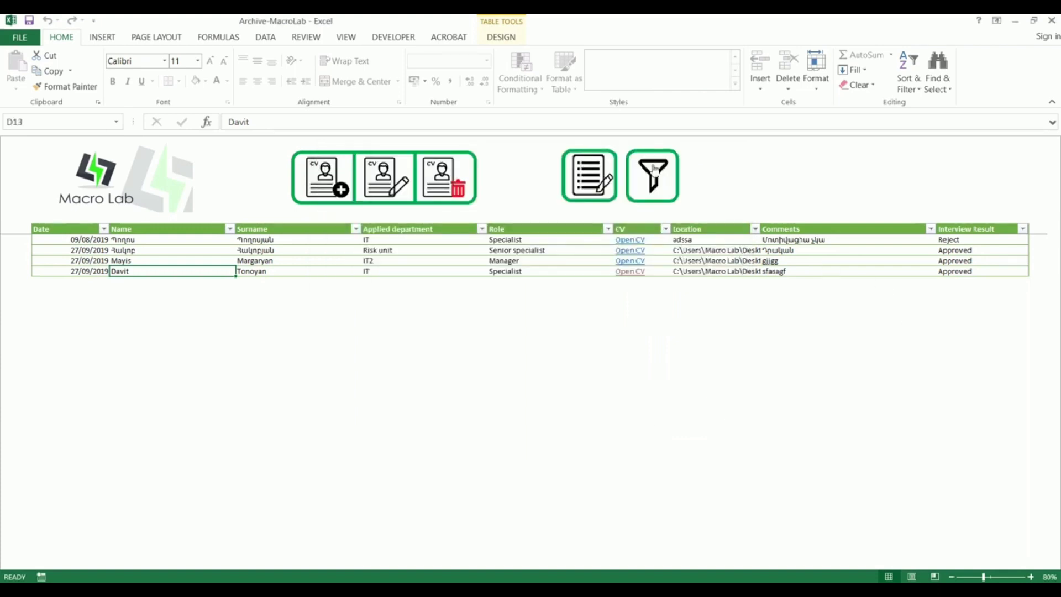
Step: Filter the interview table by department IT2
click(608, 230)
click(608, 229)
click(659, 173)
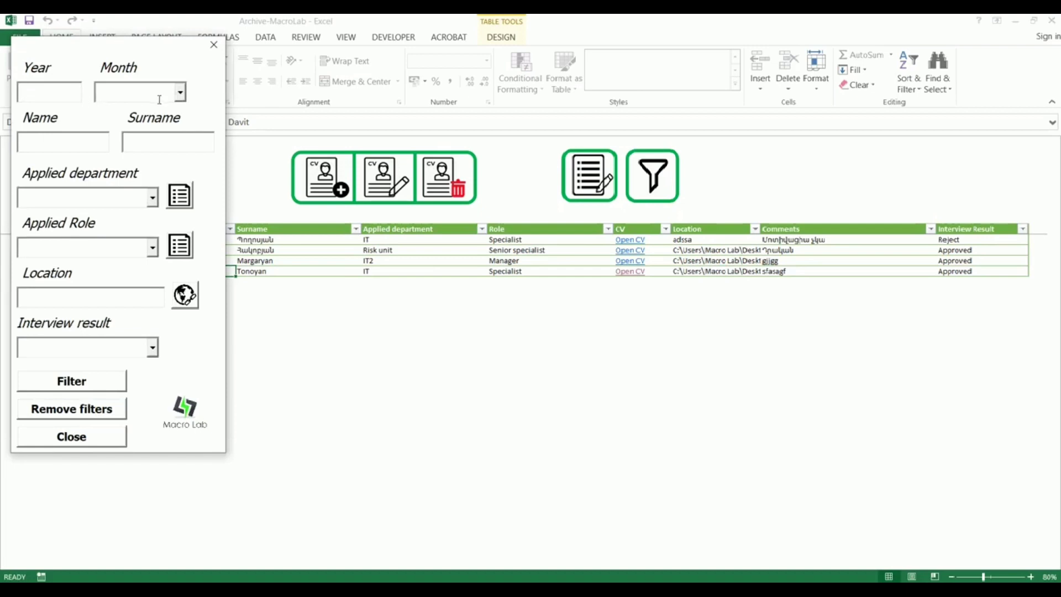
click(152, 198)
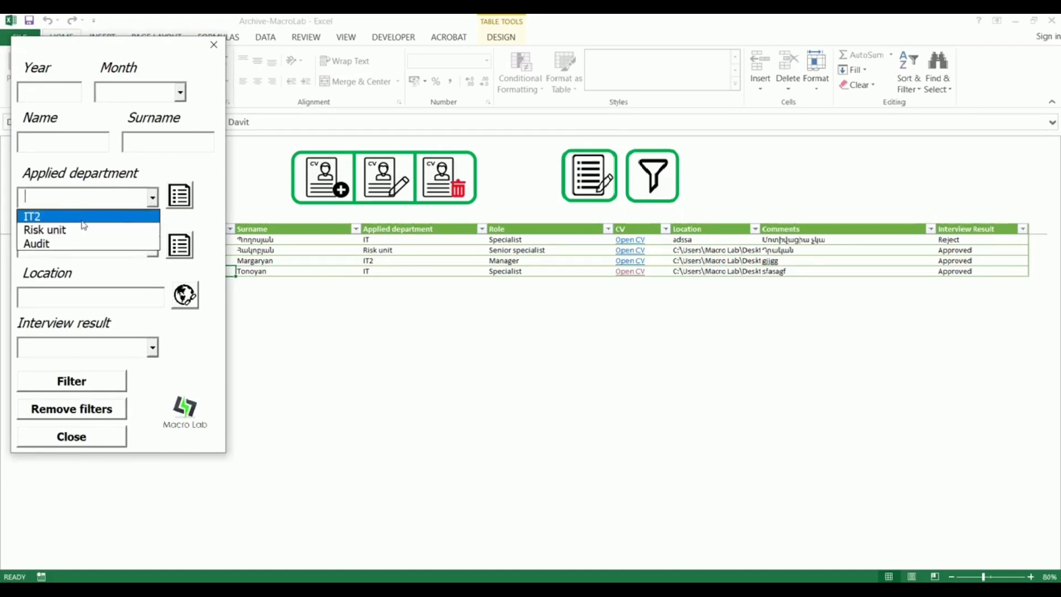
click(82, 220)
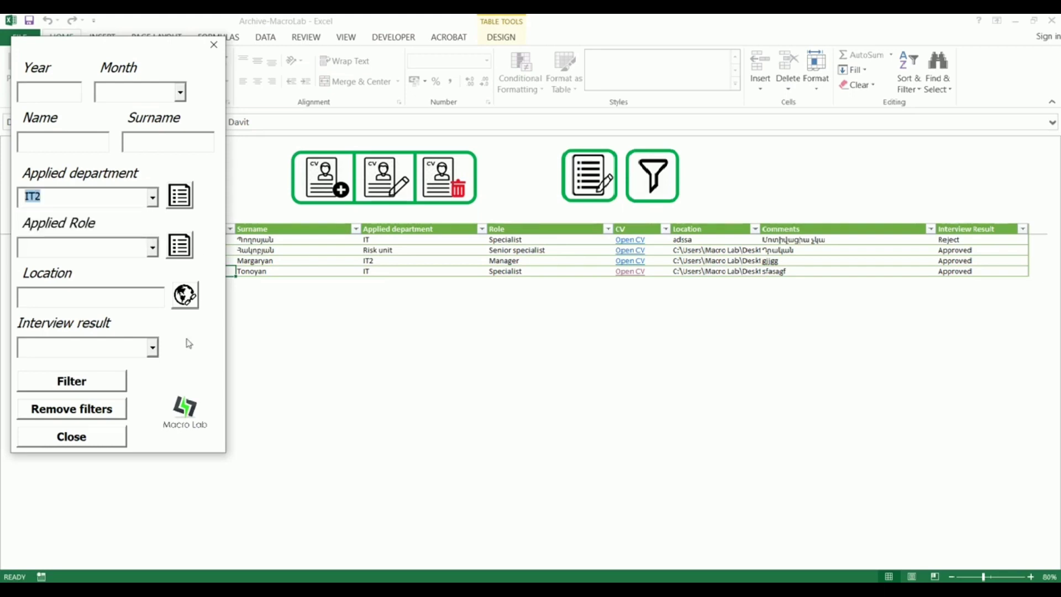
click(81, 386)
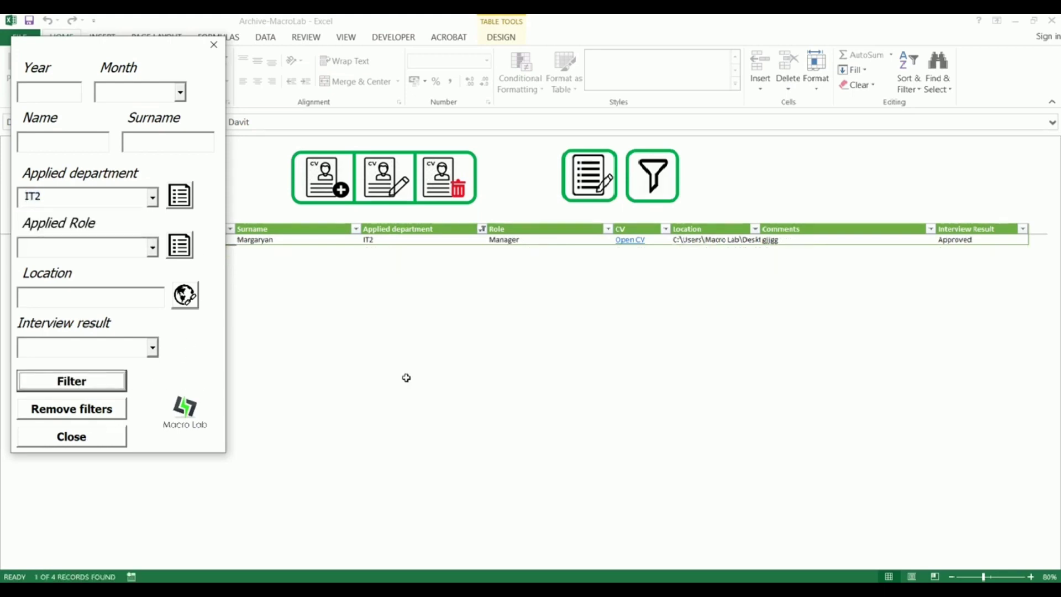
Step: Clear filters and refilter by department Risk unit and result Approved
click(72, 410)
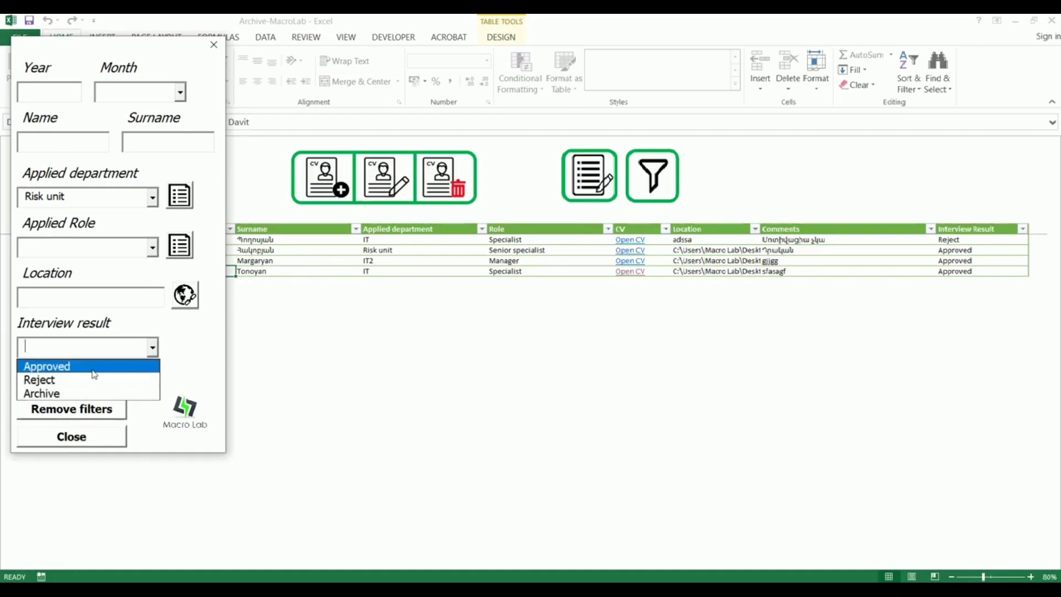
click(92, 367)
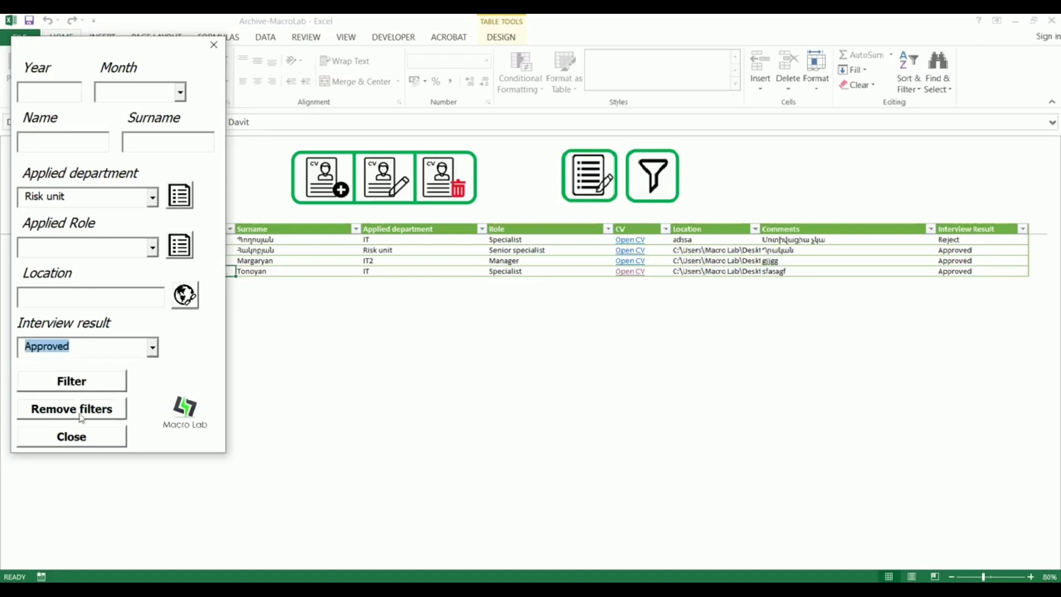
click(75, 382)
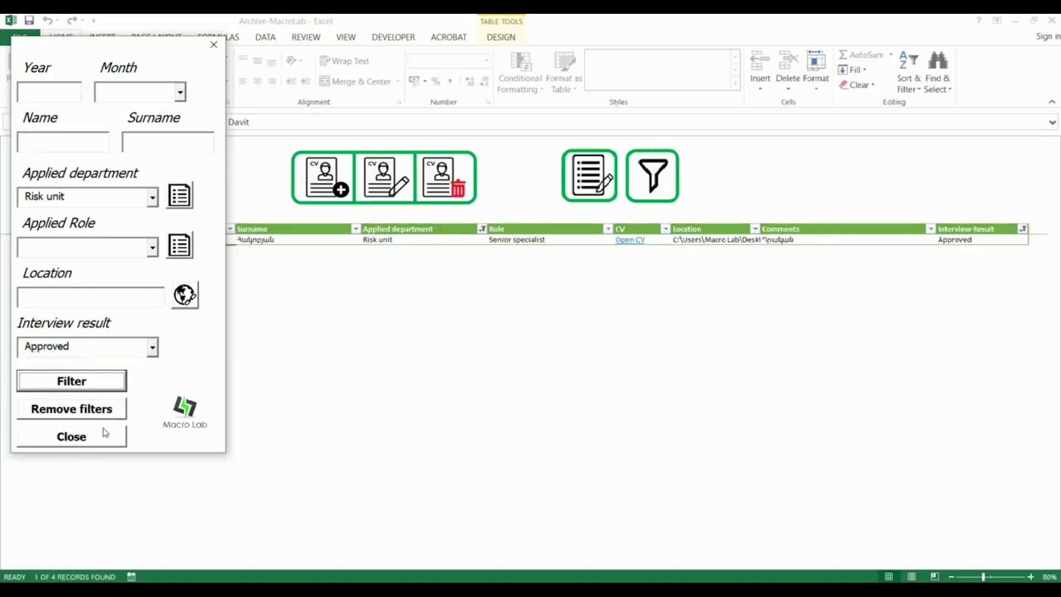
Step: Remove all filters to show the four records and close the filter form
drag(174, 57, 755, 151)
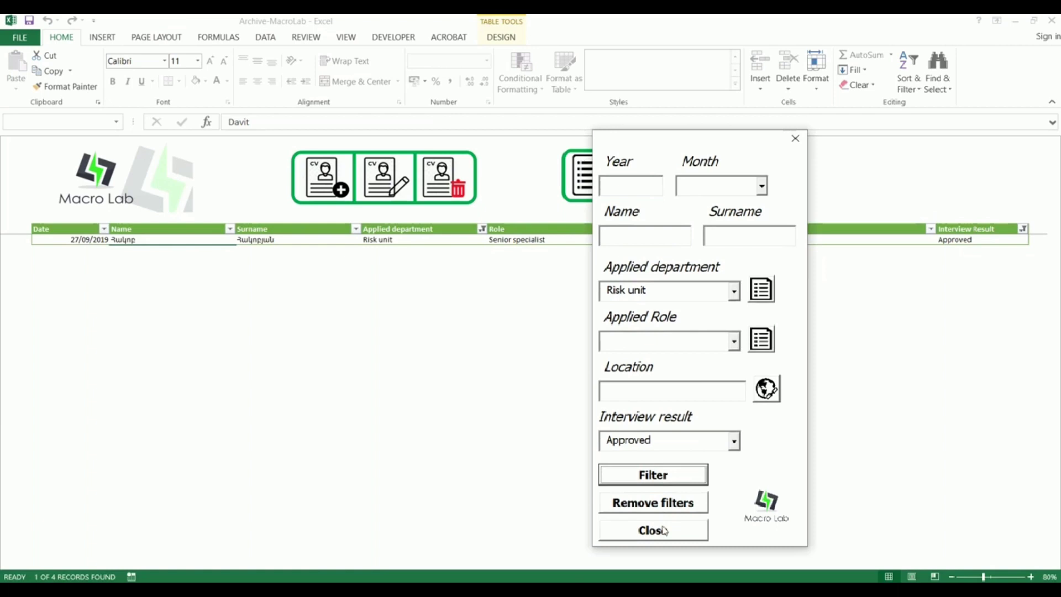
click(665, 504)
click(654, 531)
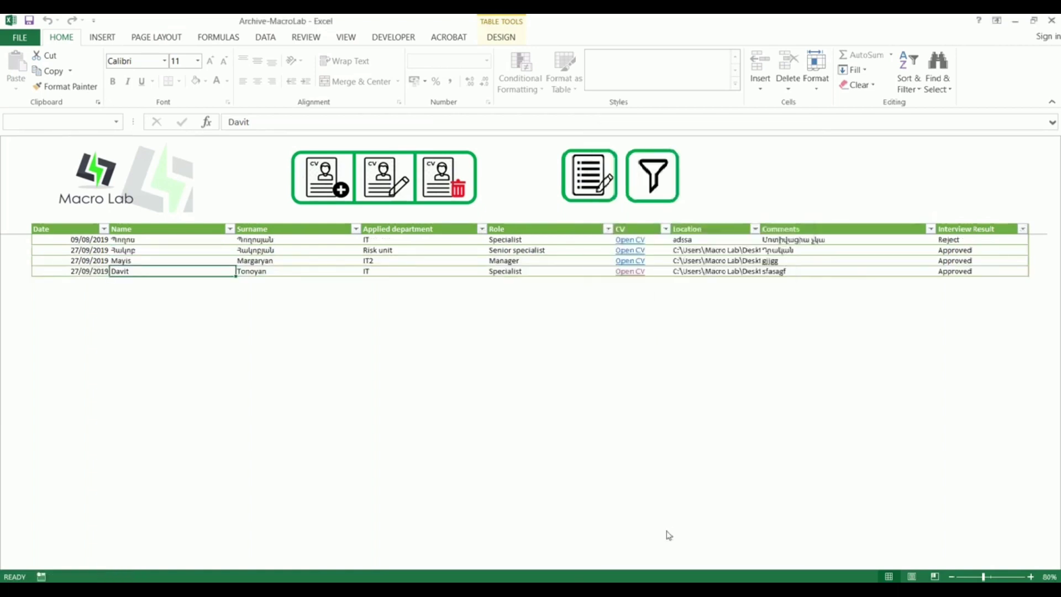